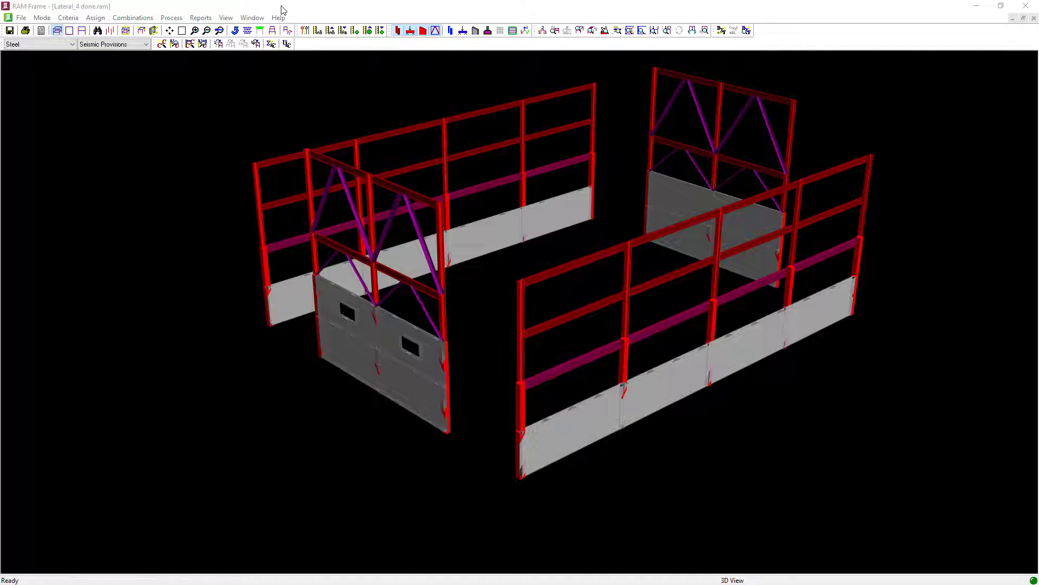
Step: Run the joint code check under the Seismic Provisions and enlarge the joint result symbols several times
left_click(171, 18)
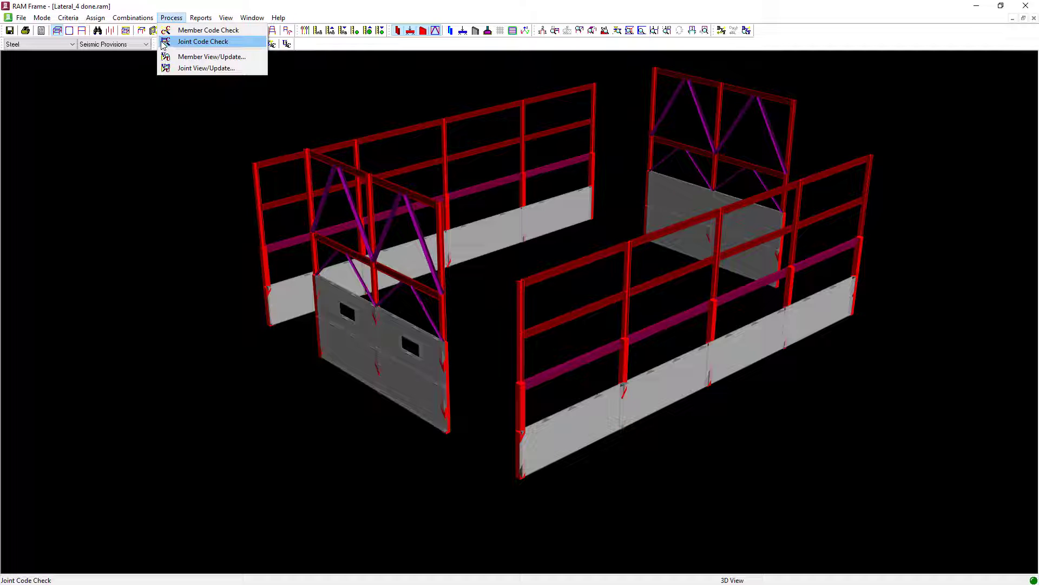
left_click(163, 43)
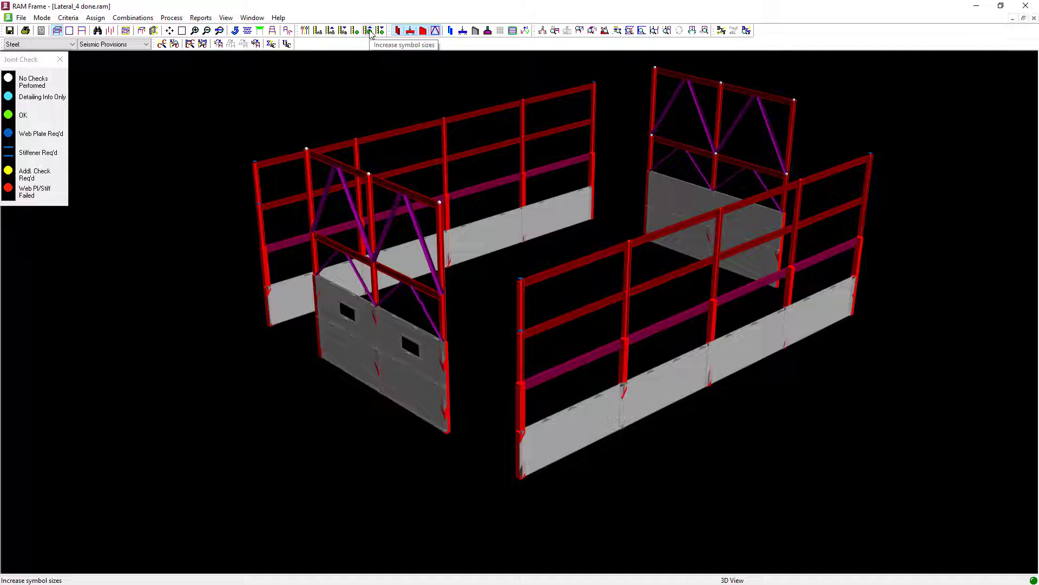
left_click(369, 30)
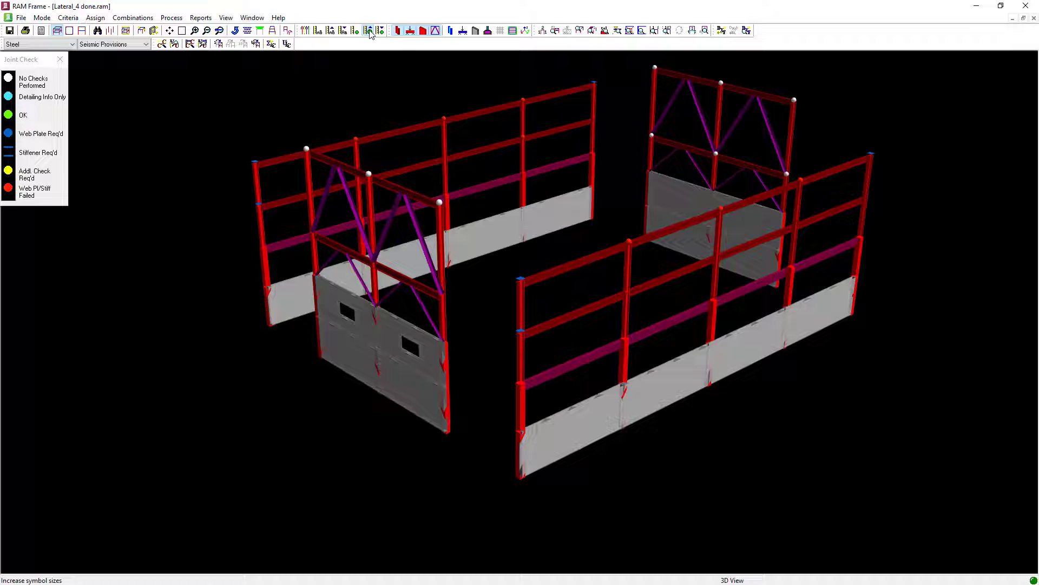
left_click(369, 30)
left_click(369, 30)
left_click(369, 30)
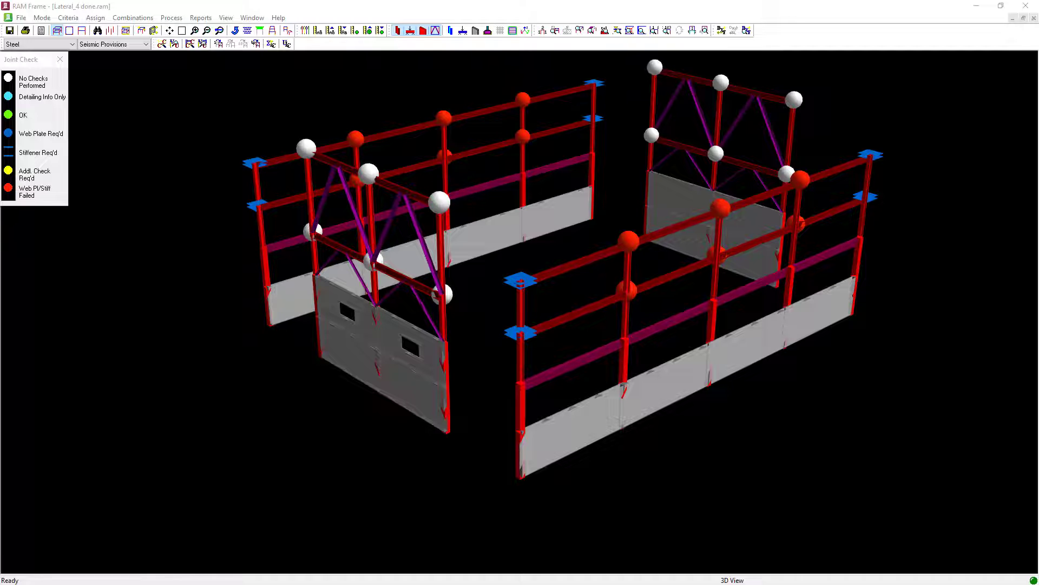
Step: Examine the E3.6e(1) panel zone strength provision and the detailed results report for the roof joint at column line [52.50,0.00]
left_click(171, 18)
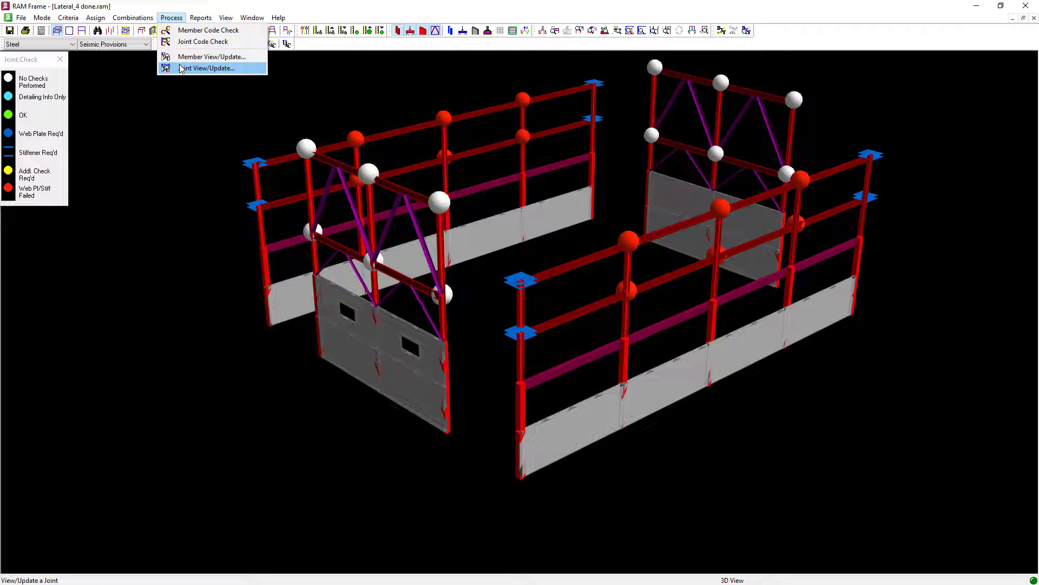
left_click(207, 68)
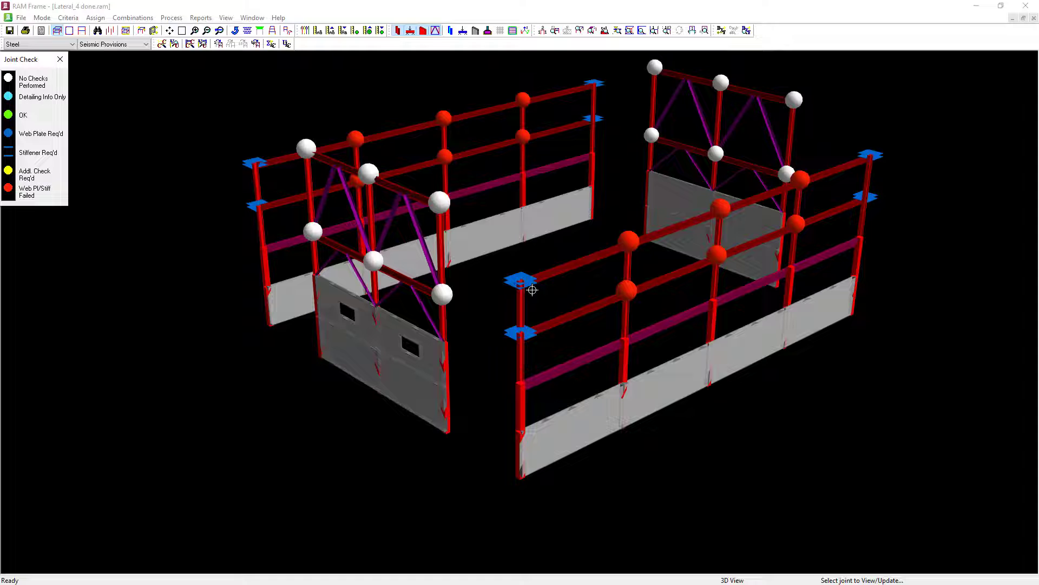
left_click(629, 240)
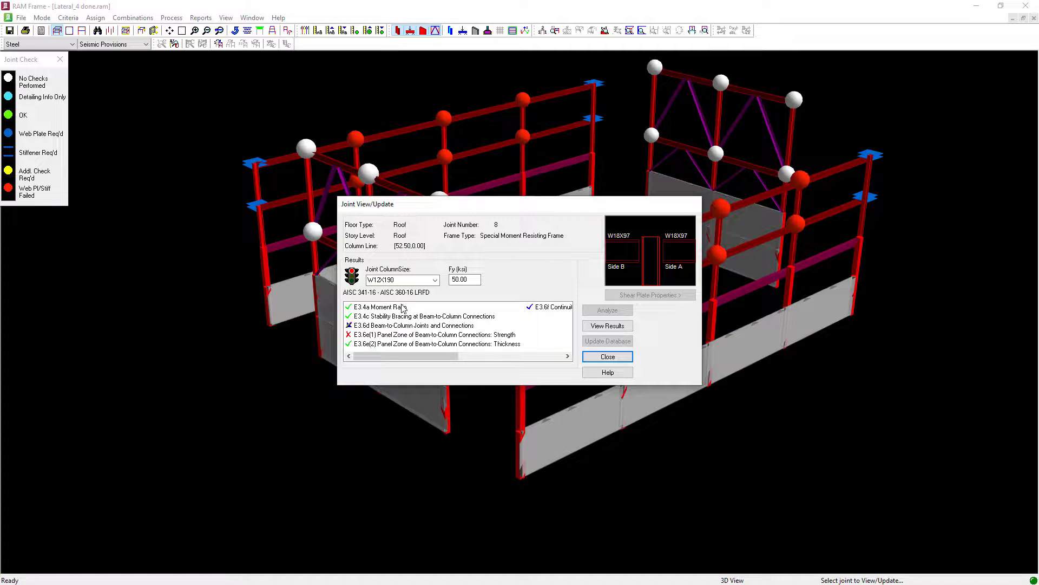
double_click(381, 335)
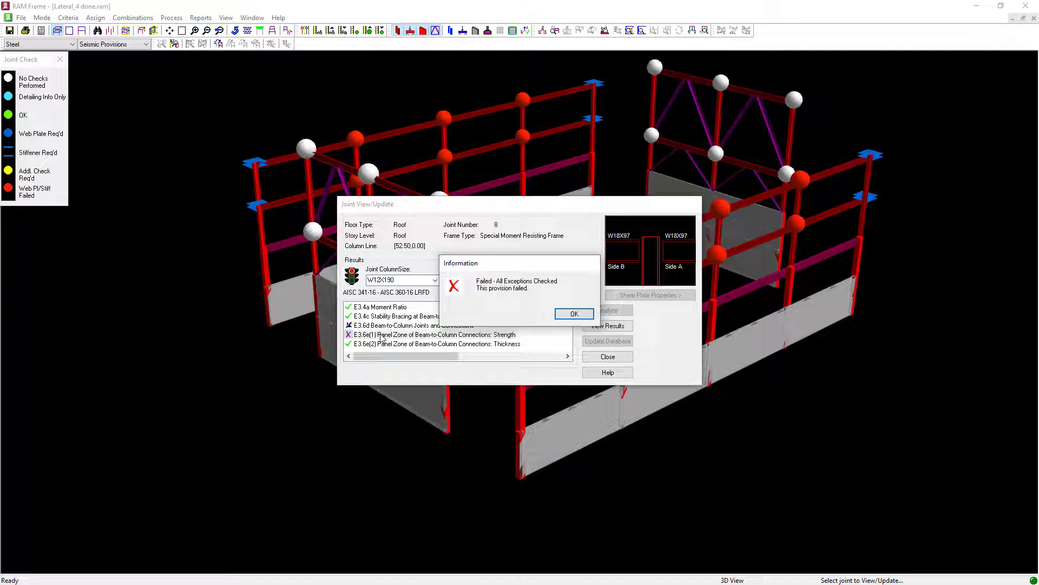
left_click(566, 314)
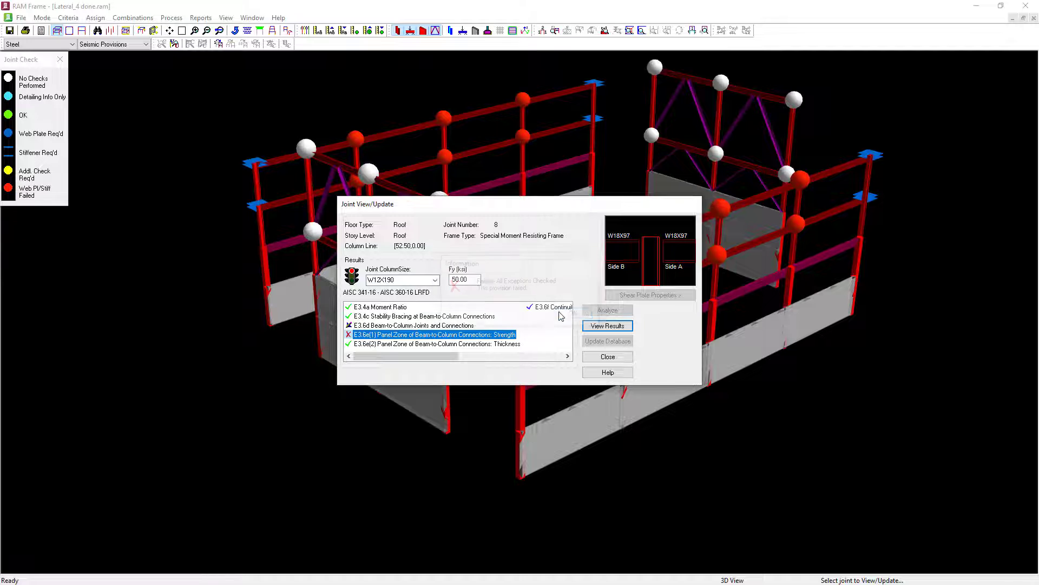
left_click(595, 327)
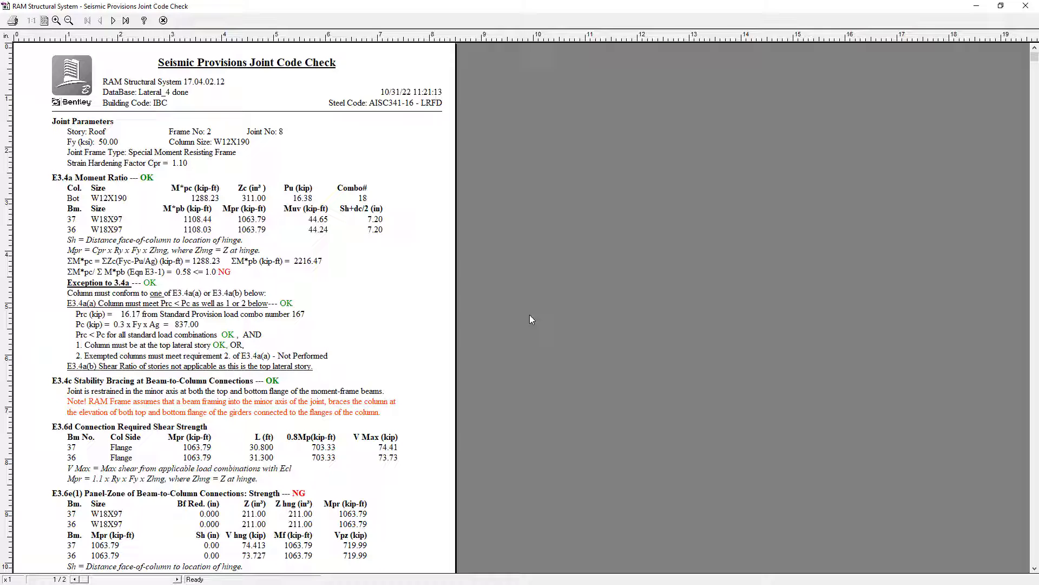
scroll(625, 278, "down", 3)
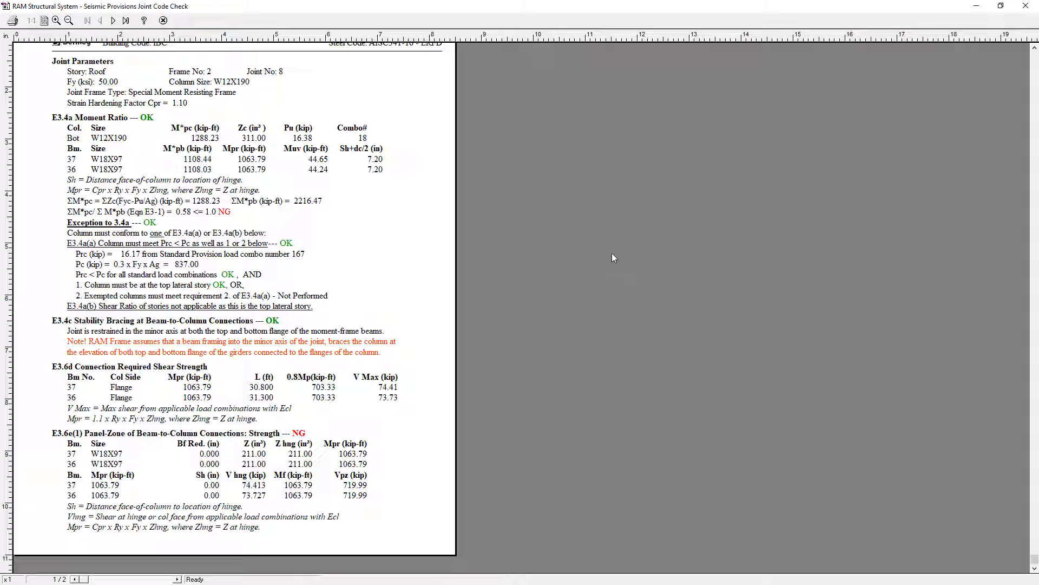
left_click(164, 20)
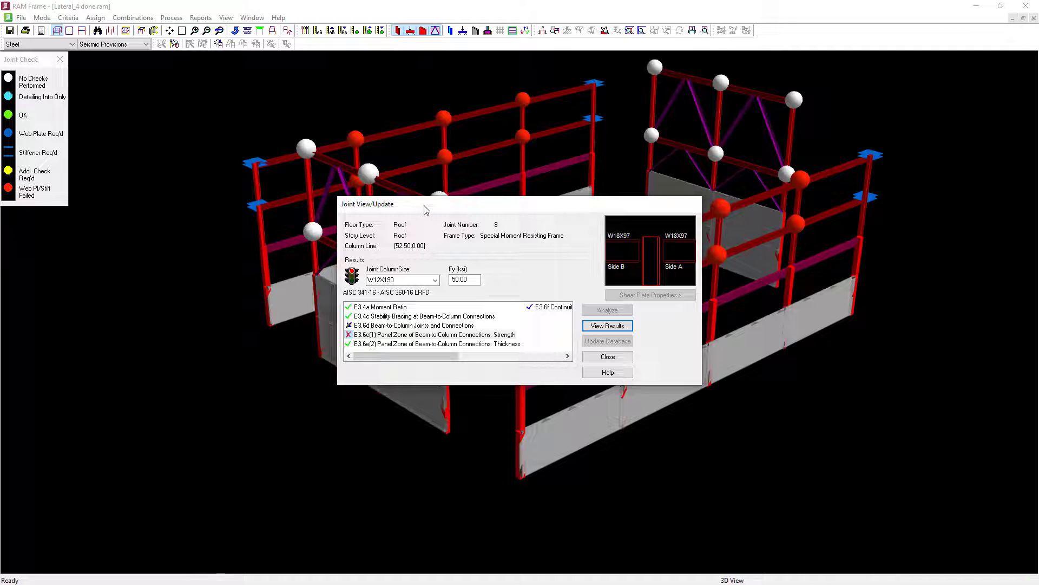
Step: Change this joint's column size to W12X230, reanalyze the joint and update the database with the new size
left_click(435, 280)
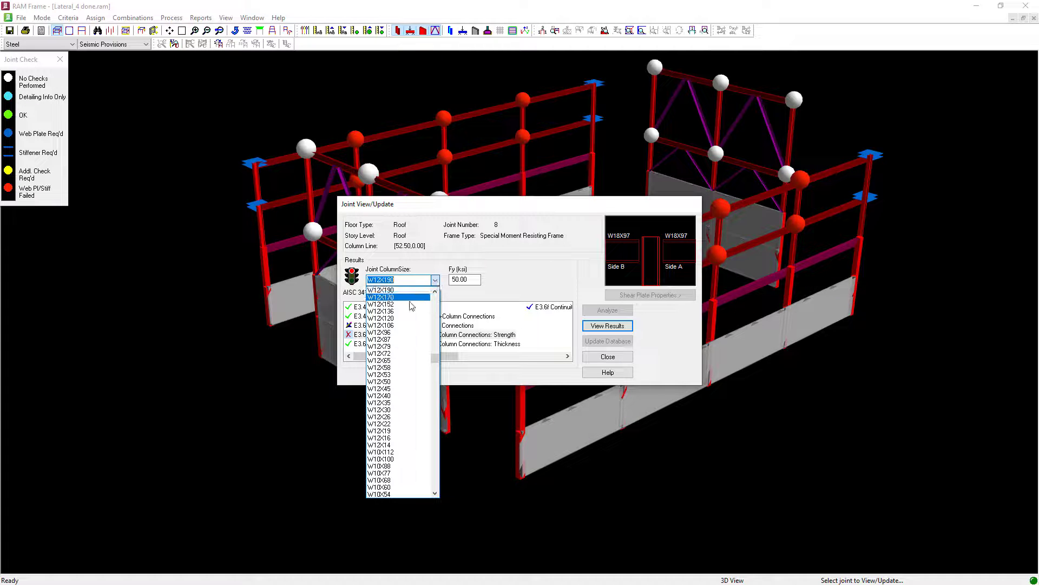
scroll(408, 313, "up", 1)
scroll(408, 313, "up", 1)
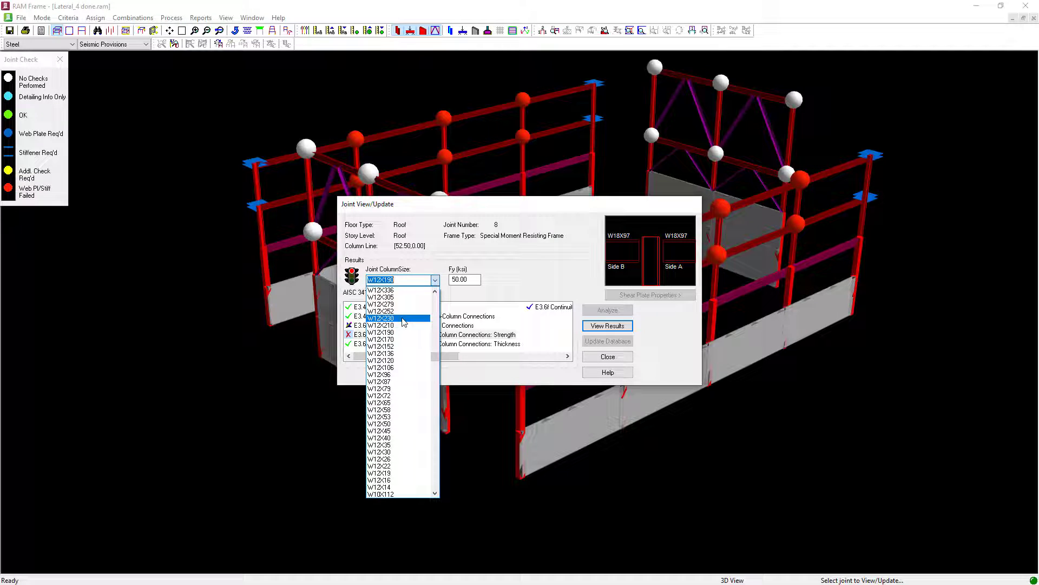
left_click(404, 318)
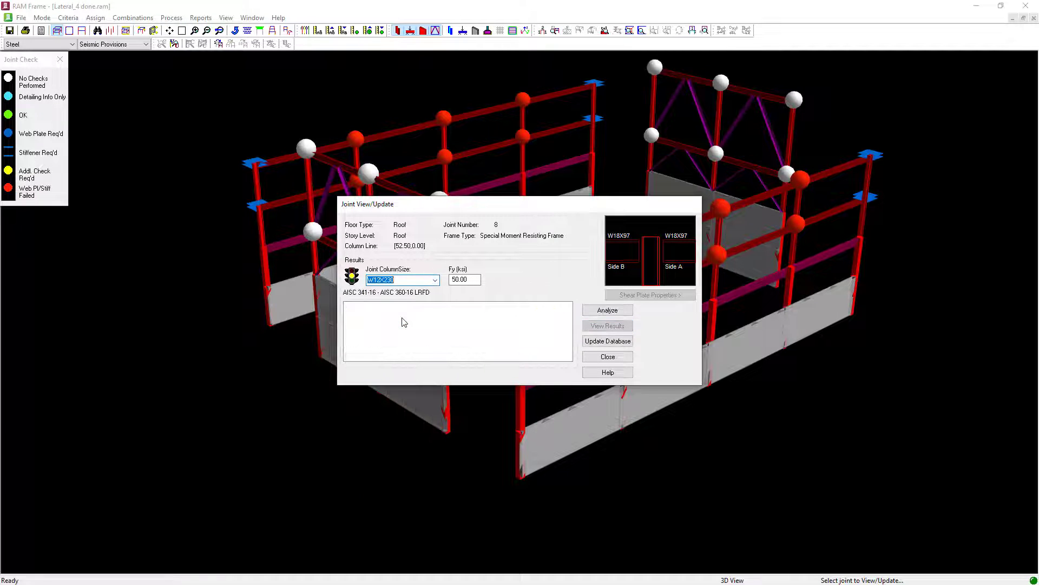
left_click(601, 311)
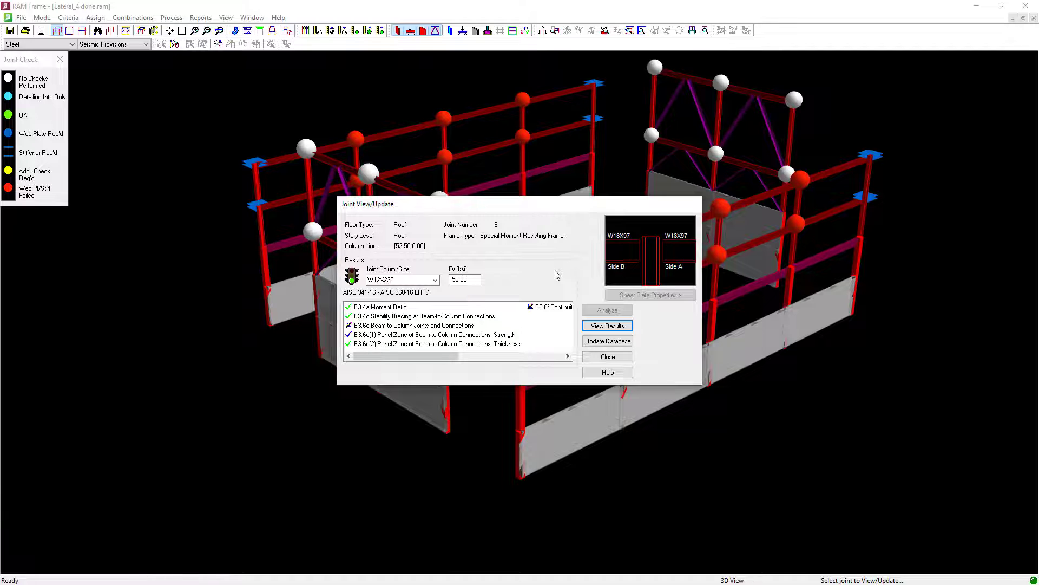
left_click(602, 343)
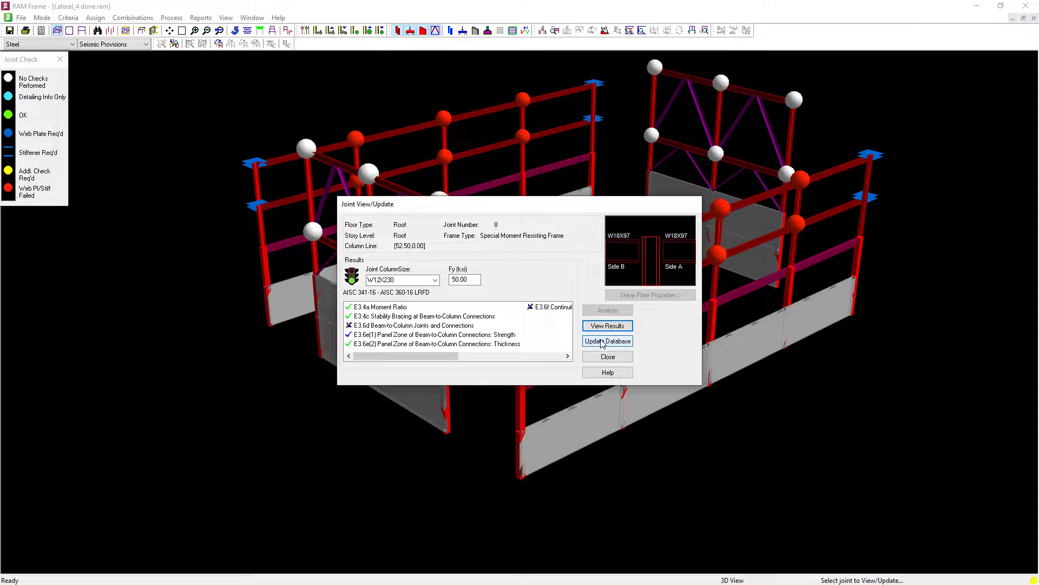
left_click(607, 357)
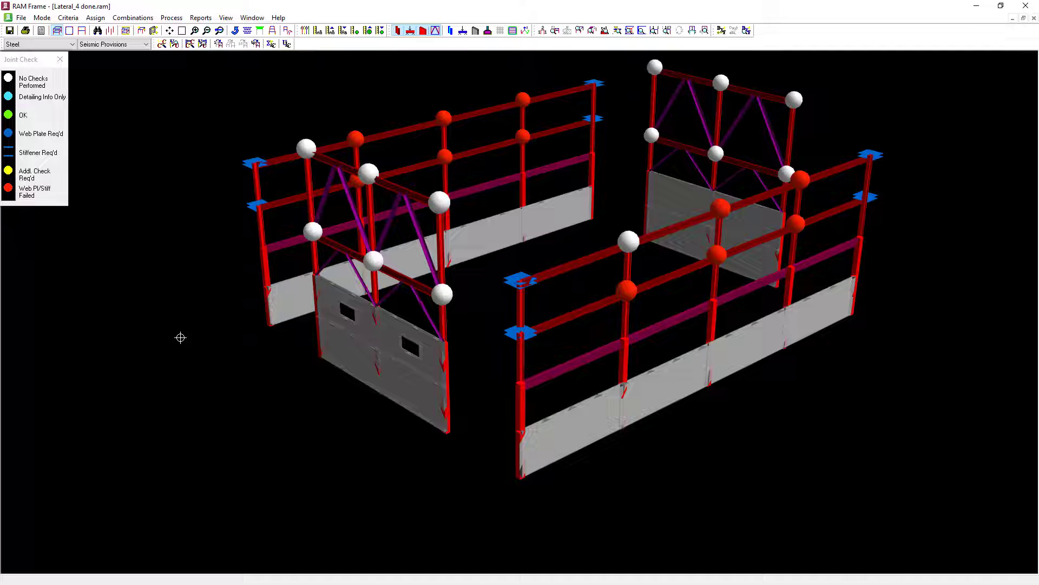
Step: Assign the steel column size W12X230 individually to the interior steel columns of the rear long moment frame
left_click(96, 19)
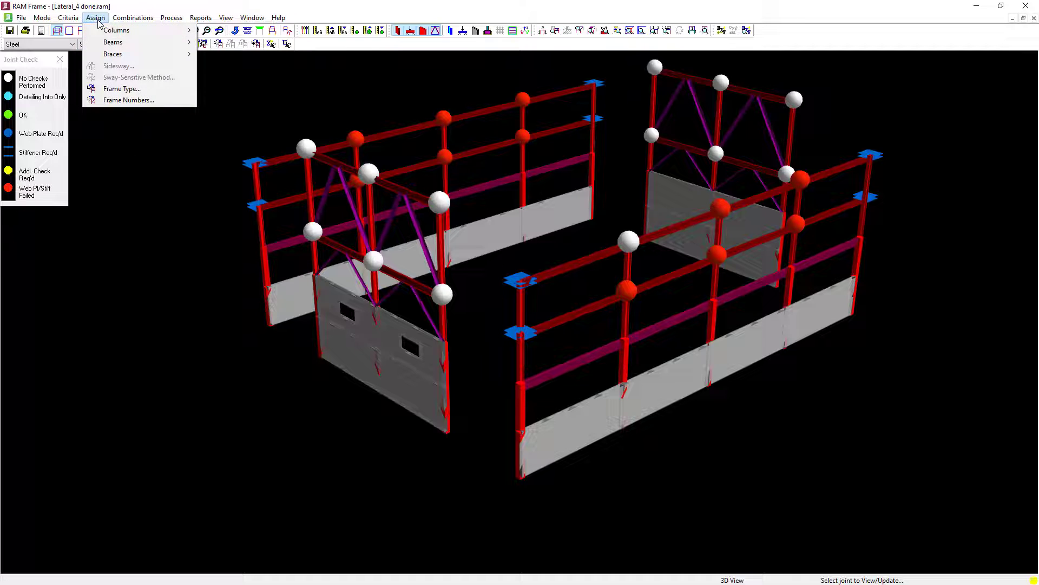
mouse_move(102, 34)
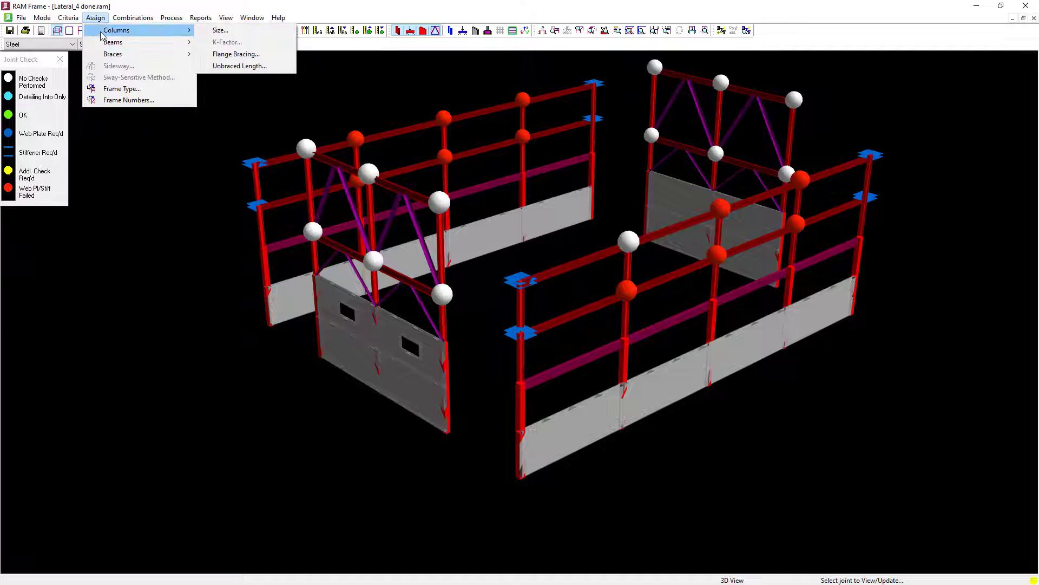
left_click(222, 32)
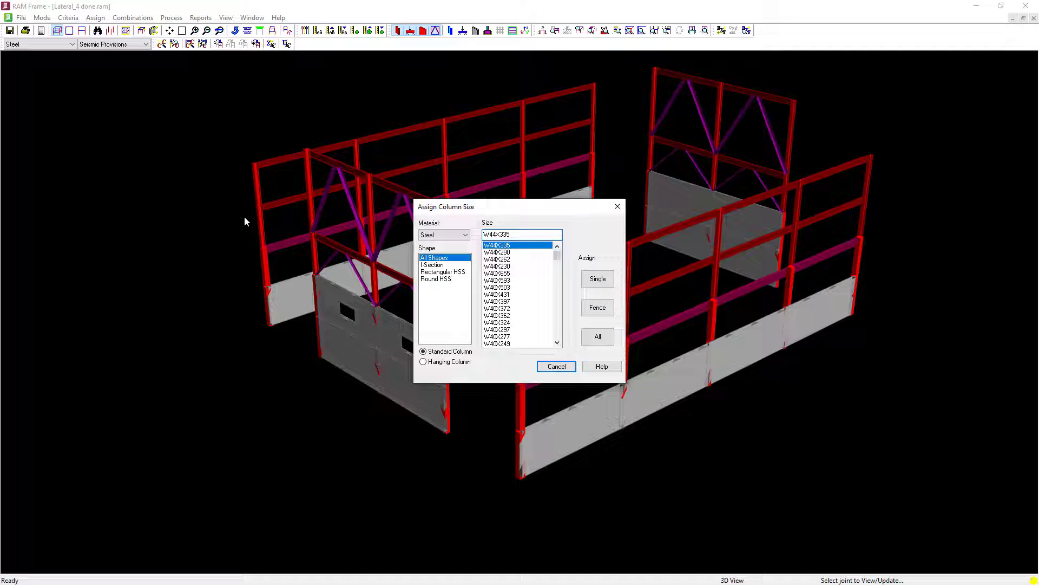
scroll(509, 295, "down", 8)
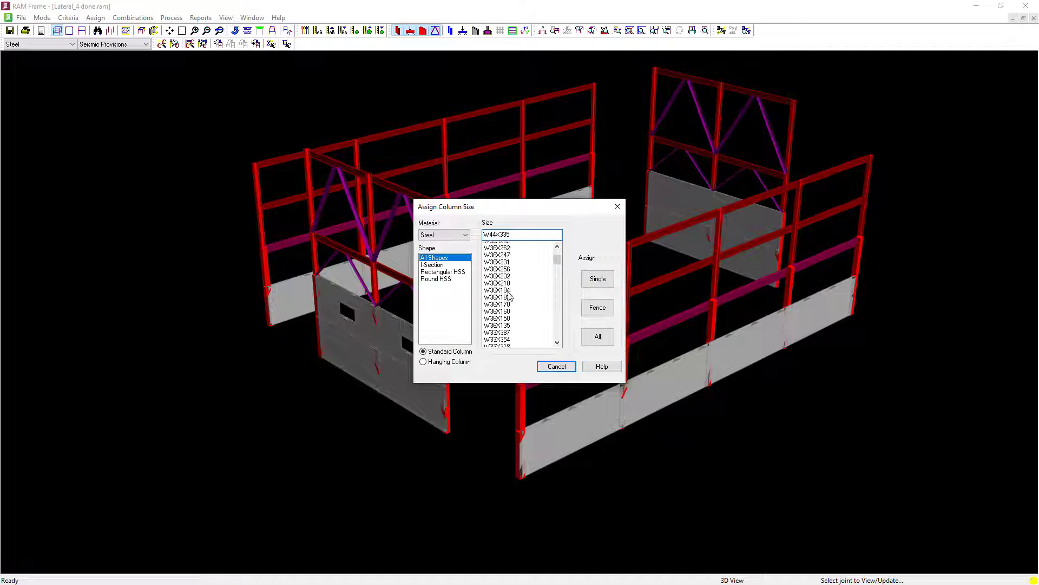
scroll(509, 295, "down", 4)
scroll(518, 317, "down", 2)
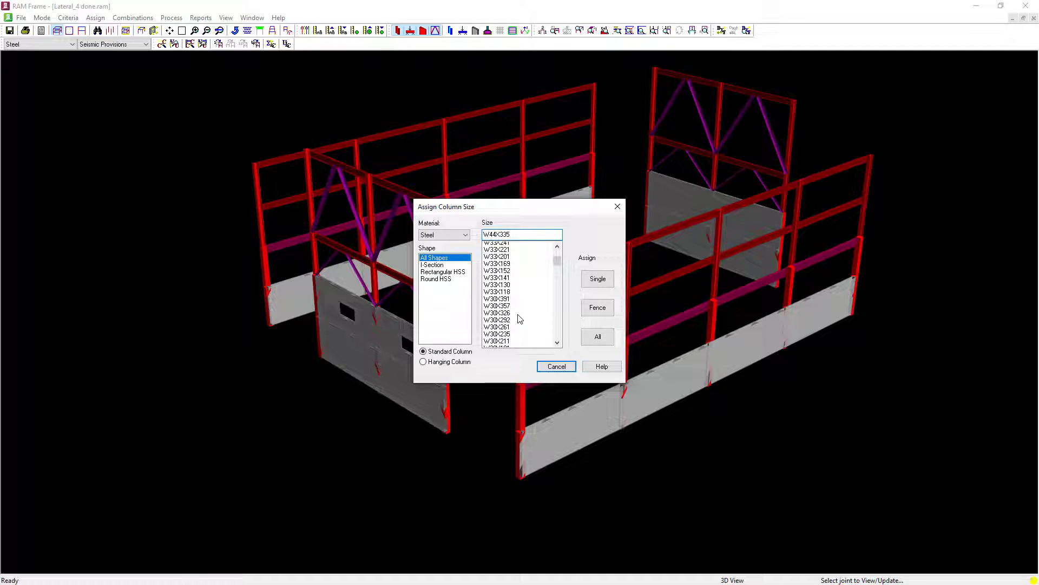
scroll(517, 318, "down", 20)
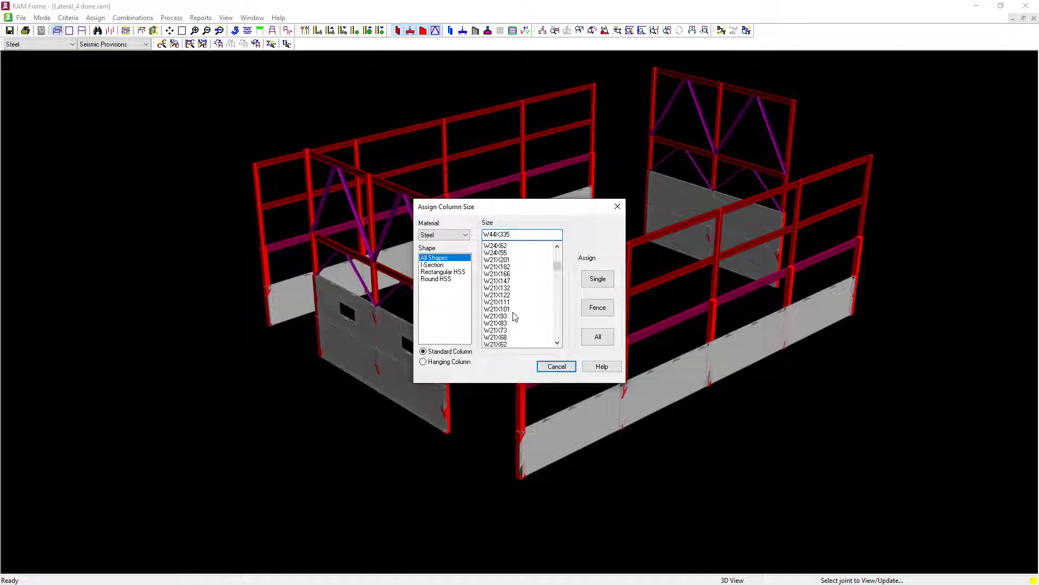
scroll(514, 317, "down", 20)
left_click(503, 253)
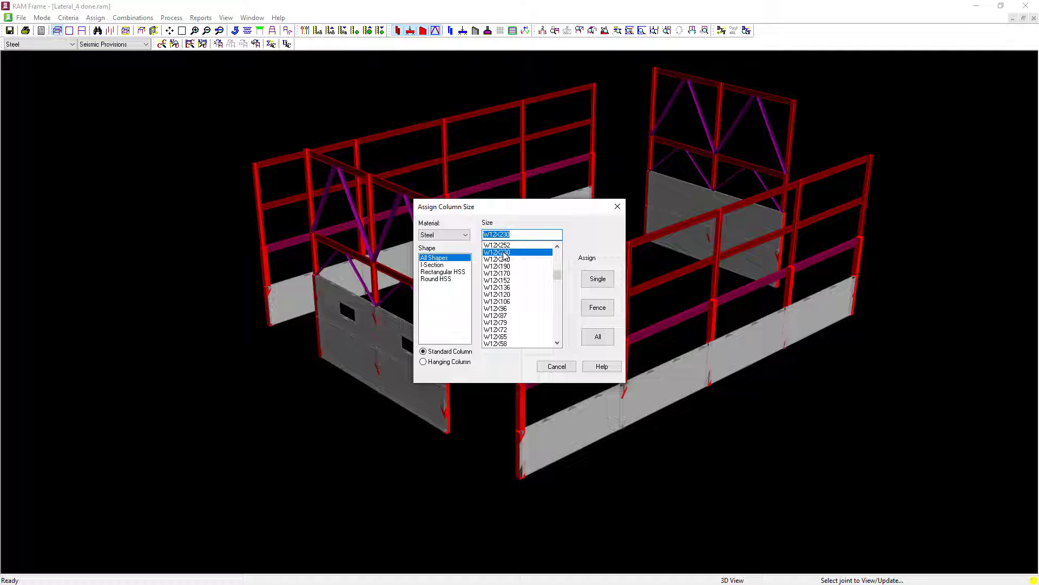
left_click(596, 279)
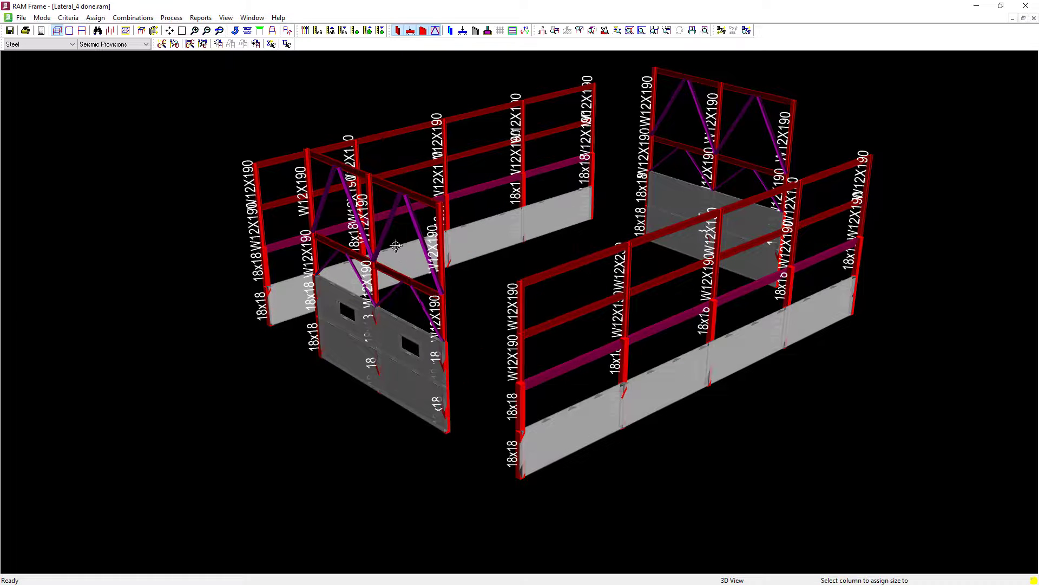
left_click(363, 162)
left_click(356, 161)
left_click(442, 173)
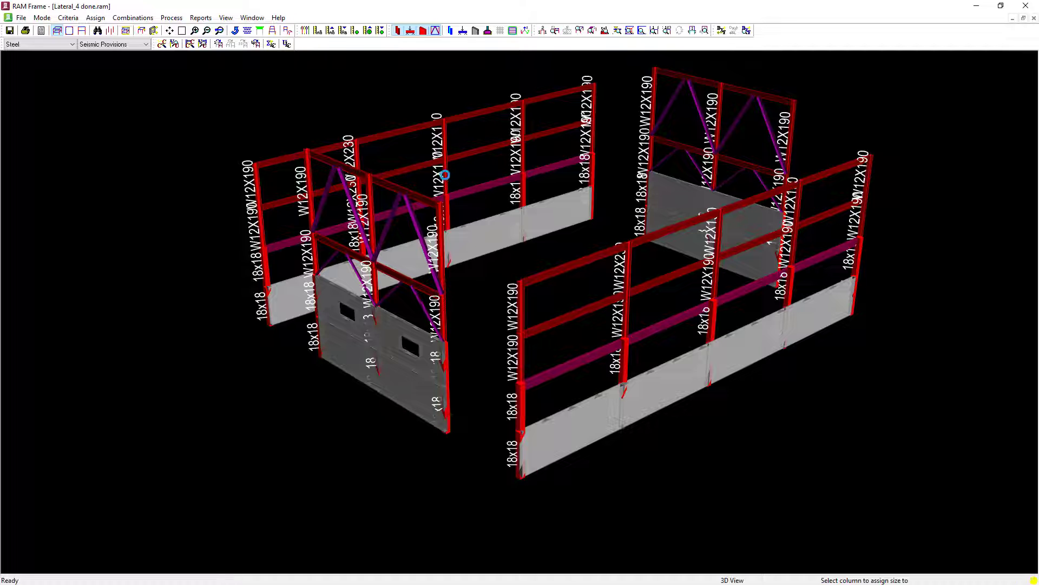
left_click(523, 151)
Step: Assign W12X230 to the remaining interior steel columns of the front long moment frame and end the assignment
left_click(623, 288)
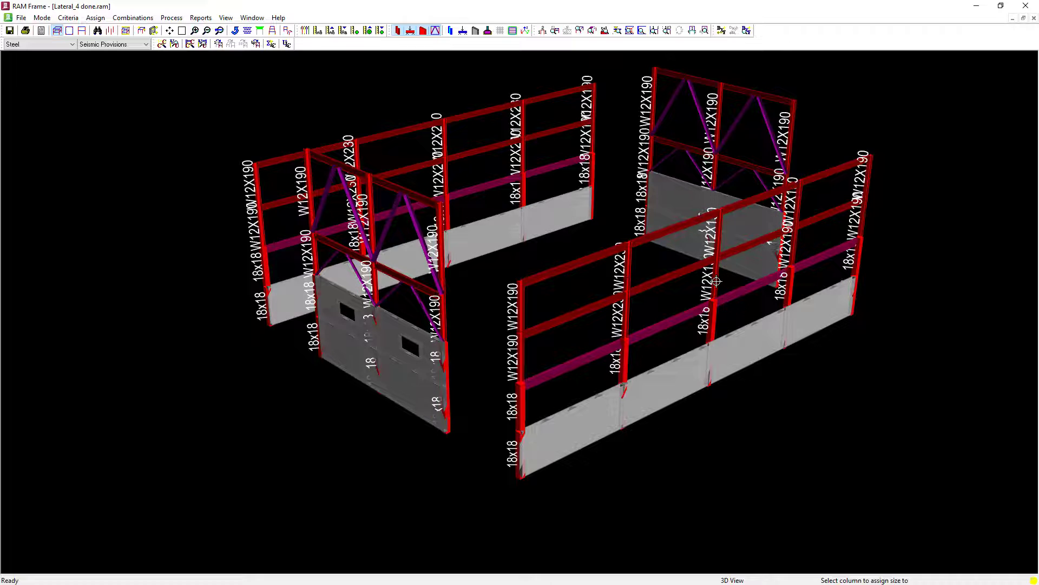
left_click(717, 243)
left_click(797, 210)
right_click(70, 148)
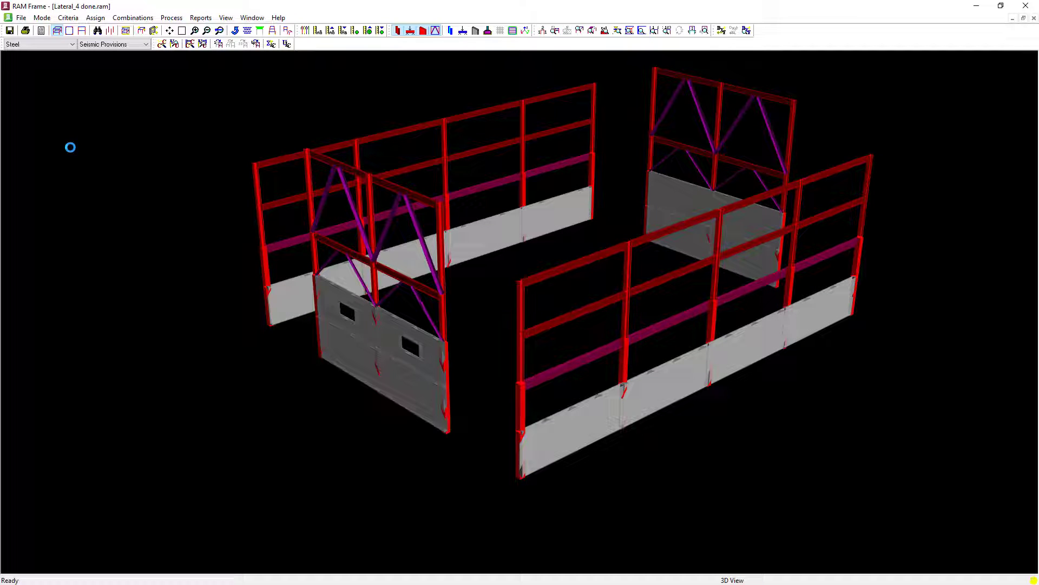
Step: Switch to Analysis mode and rerun the building analysis for the load cases
left_click(40, 44)
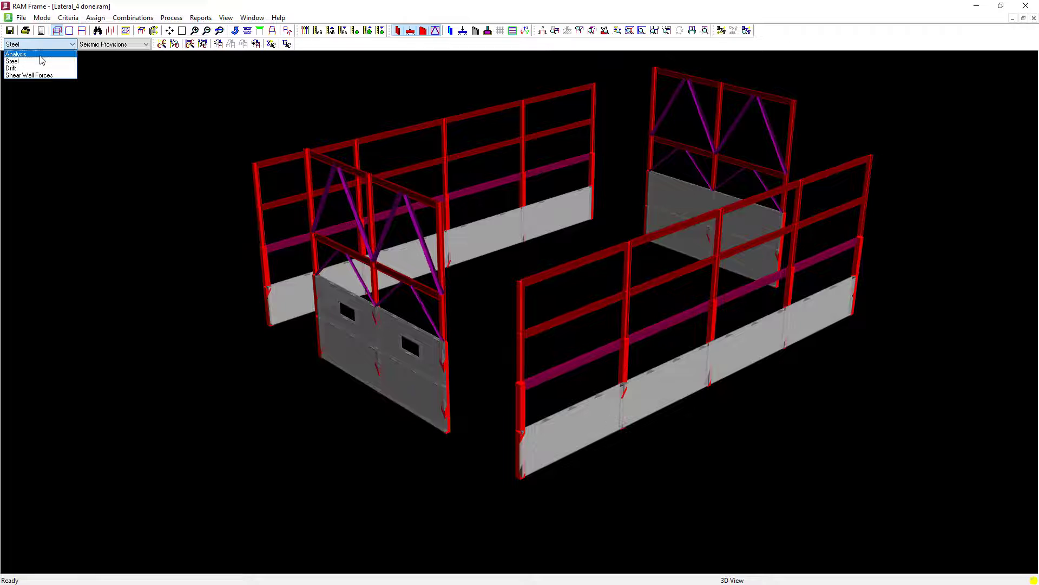
left_click(40, 55)
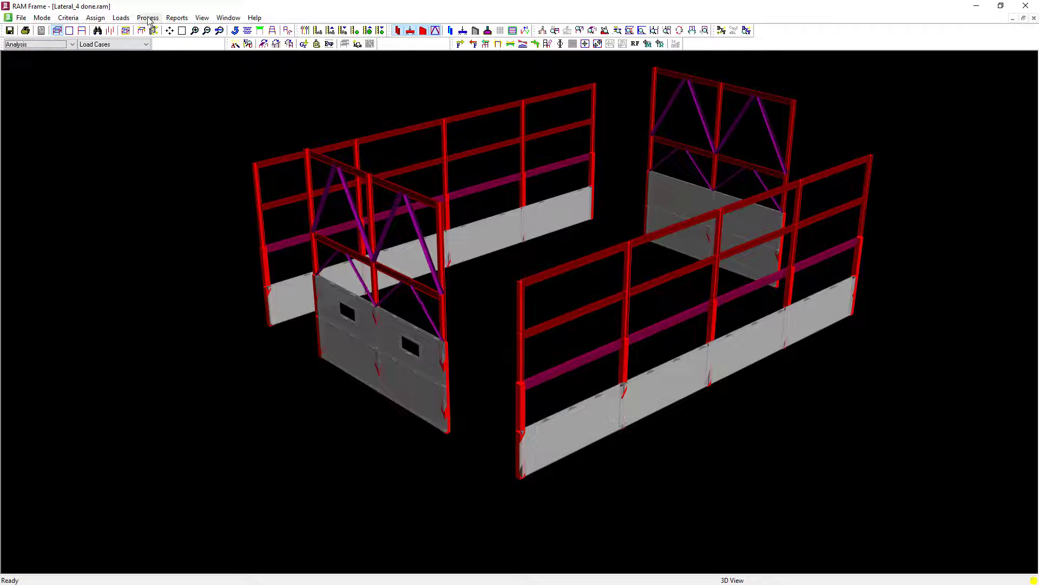
left_click(148, 18)
left_click(137, 175)
left_click(469, 387)
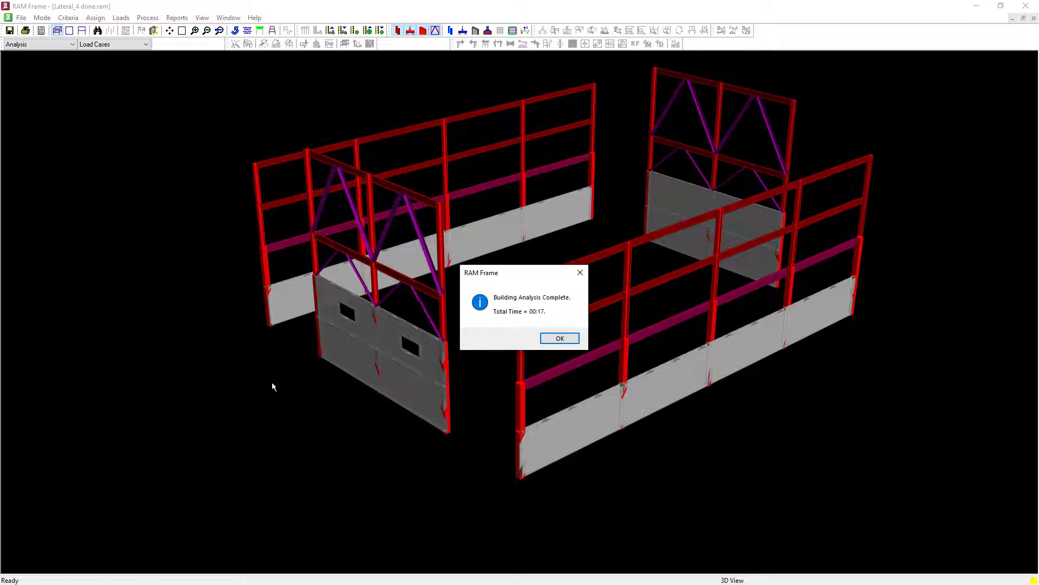
left_click(559, 337)
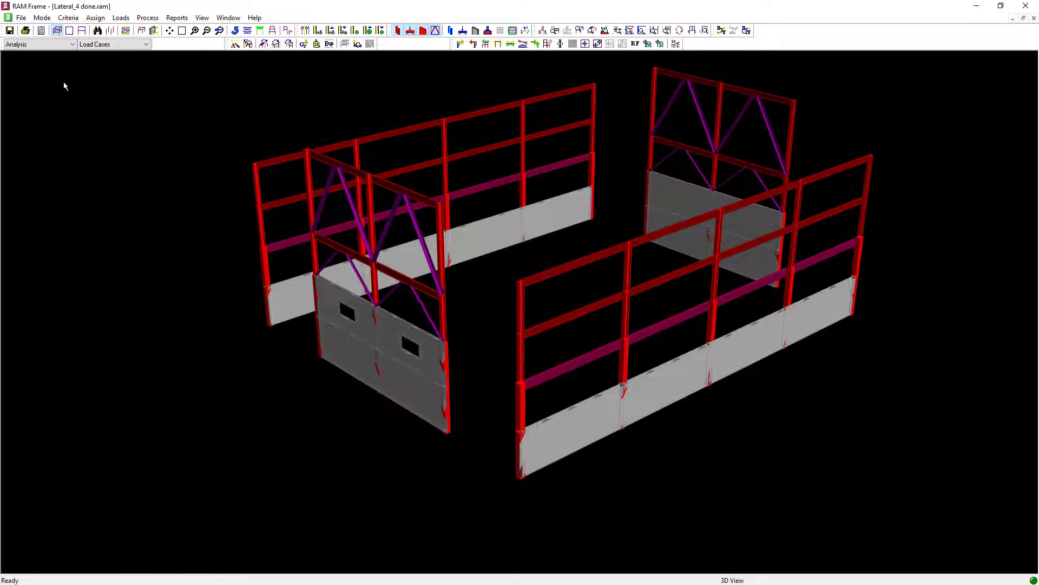
Step: Return to Steel mode and run the member and joint code checks under the Standard Provisions
left_click(45, 44)
left_click(44, 62)
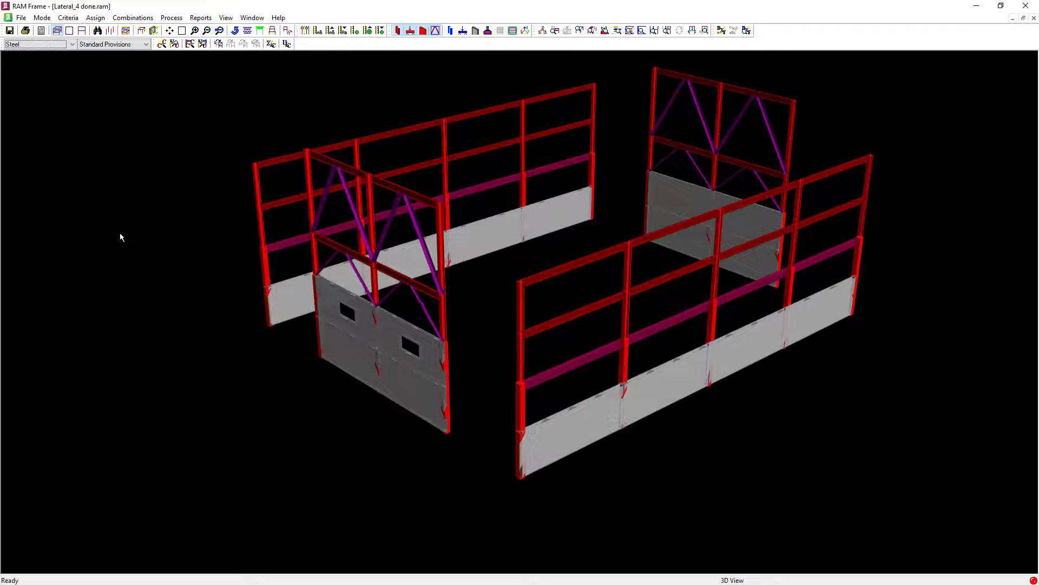
left_click(162, 45)
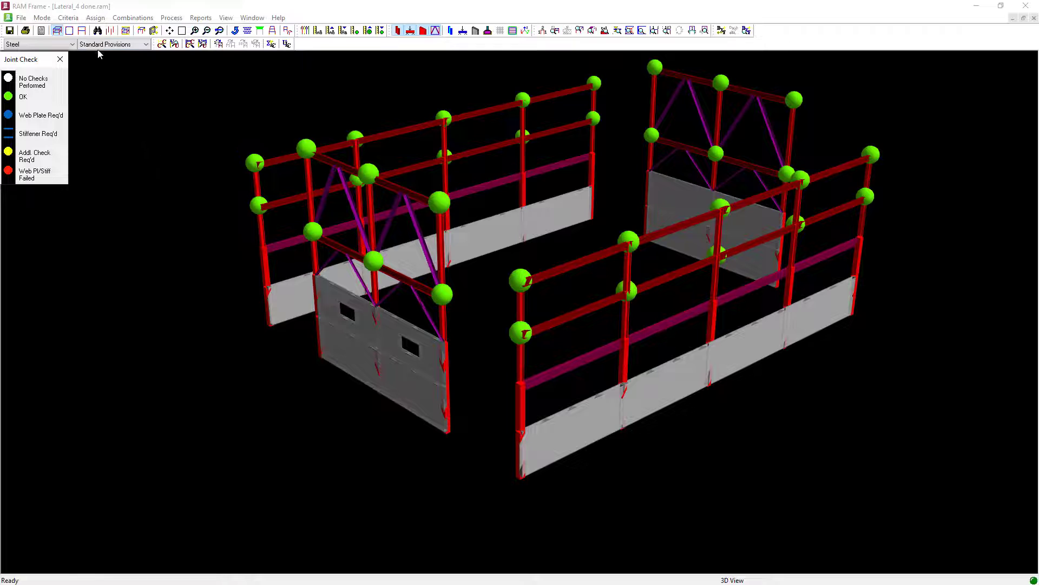
Step: Switch to the Seismic Provisions and rerun the member and joint code checks
left_click(99, 49)
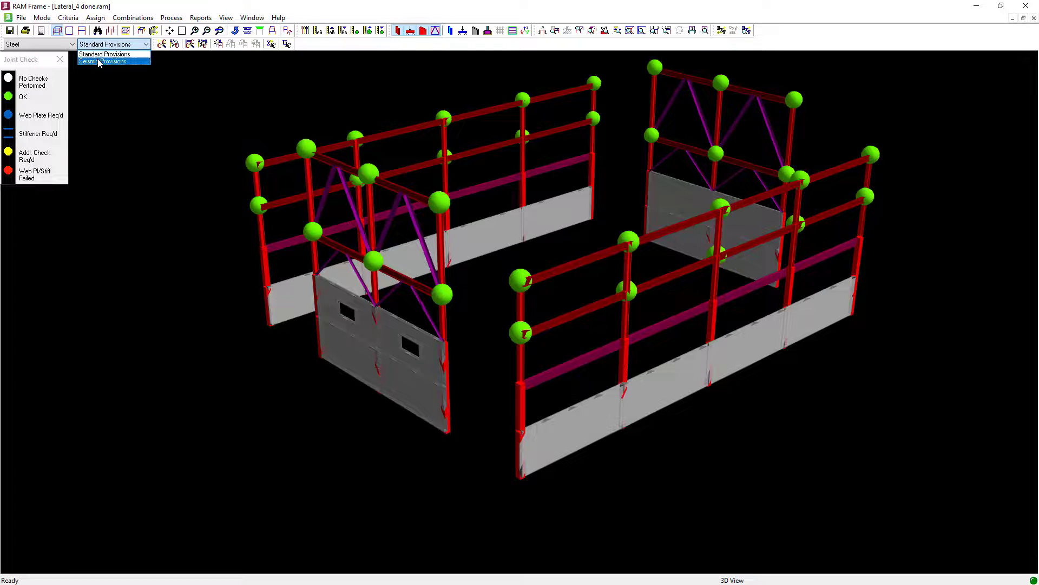
left_click(98, 59)
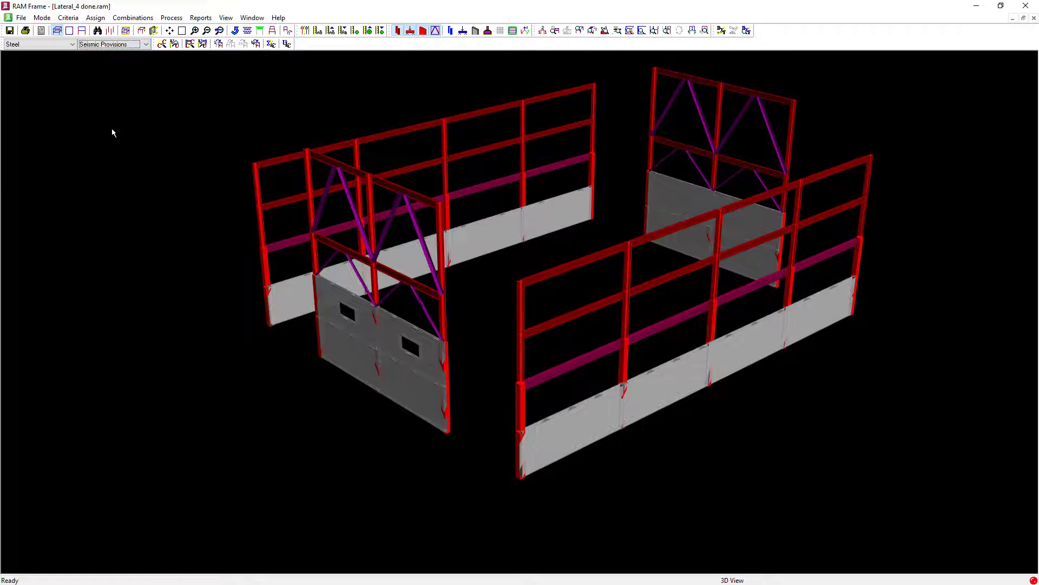
left_click(162, 43)
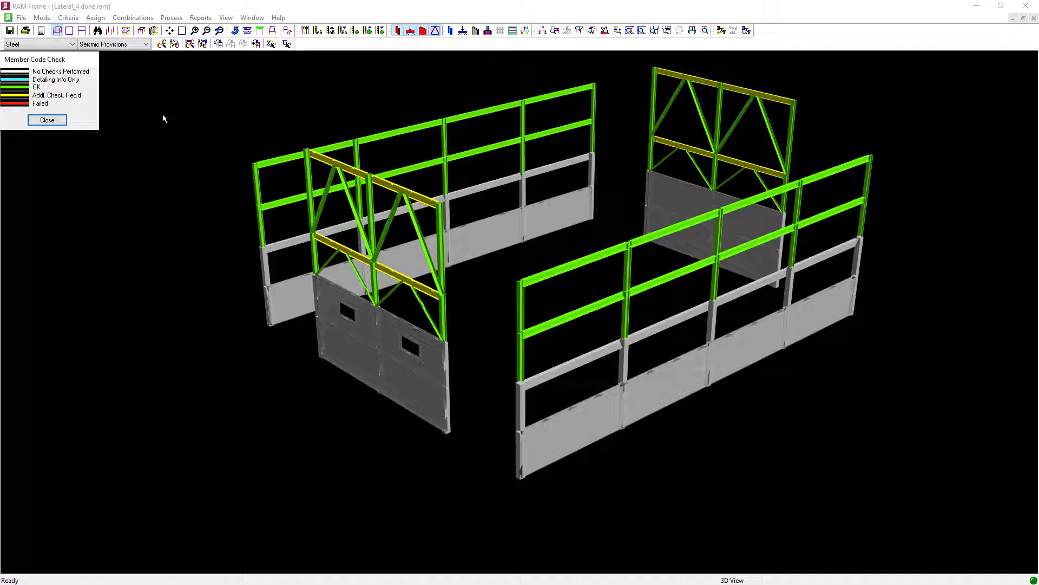
left_click(190, 44)
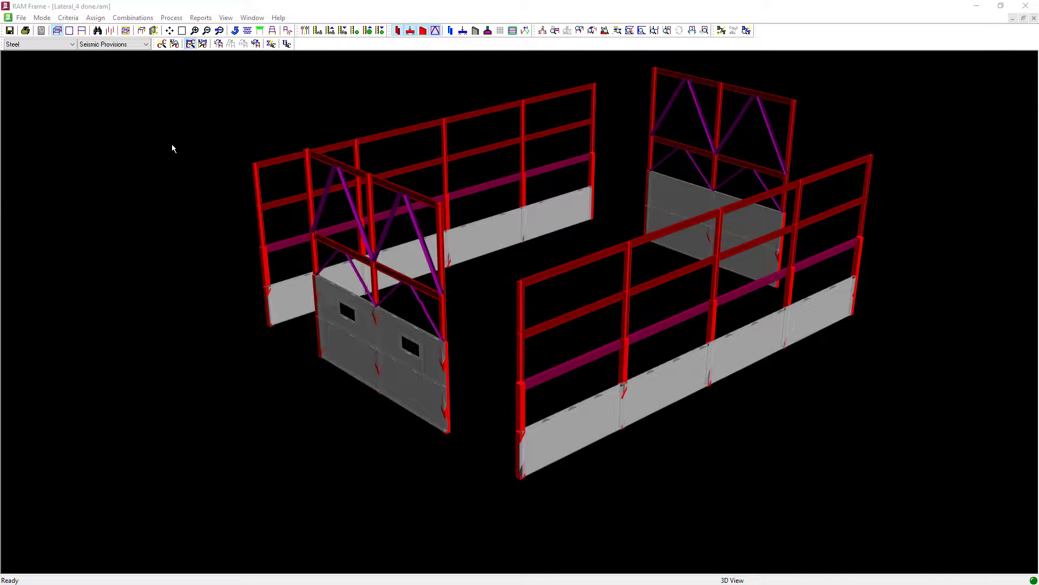